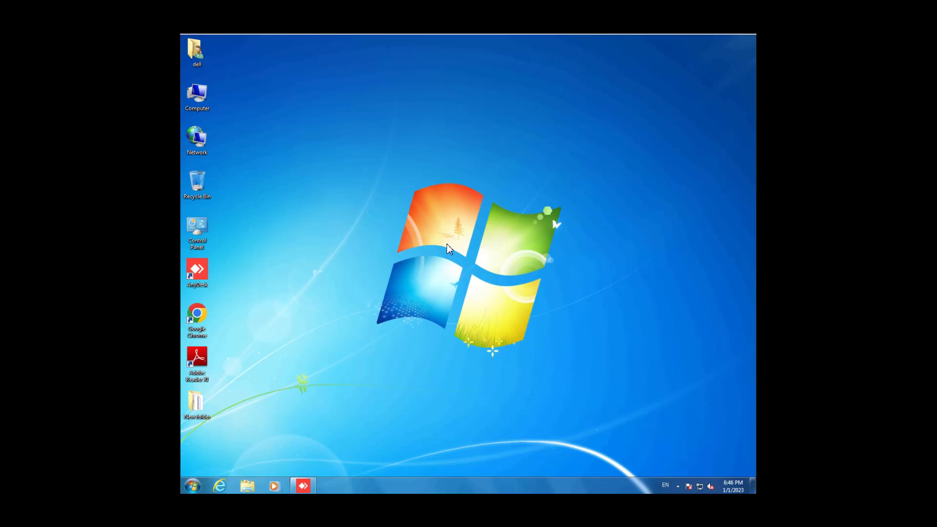
- Open Power Options through the Start menu and Control Panel
click(192, 487)
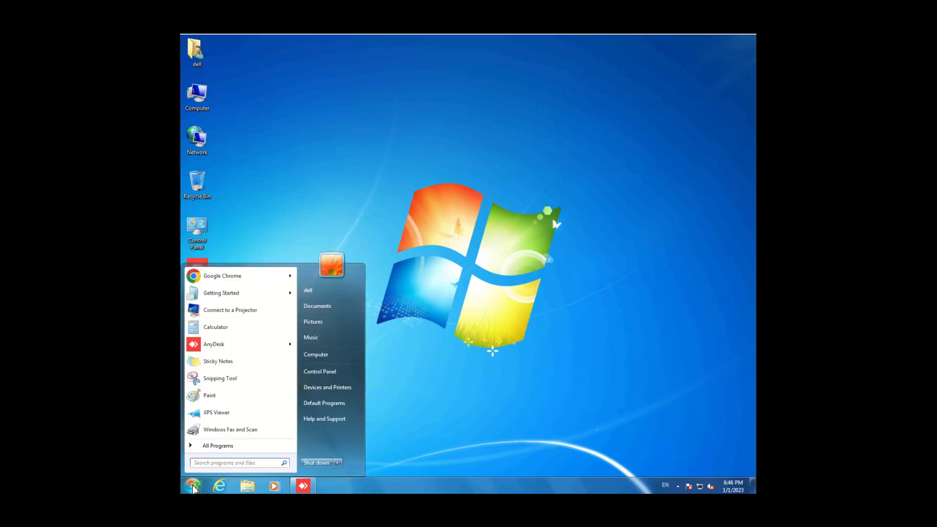
click(335, 374)
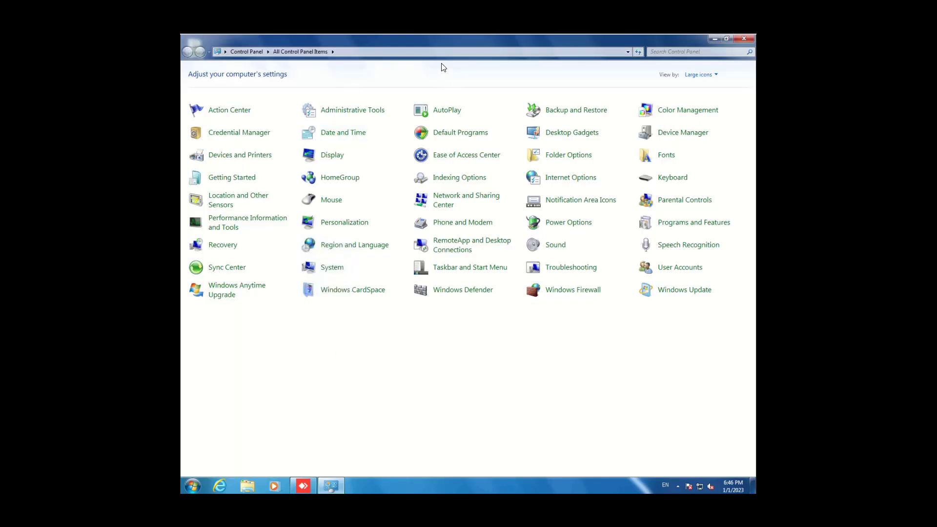
click(560, 225)
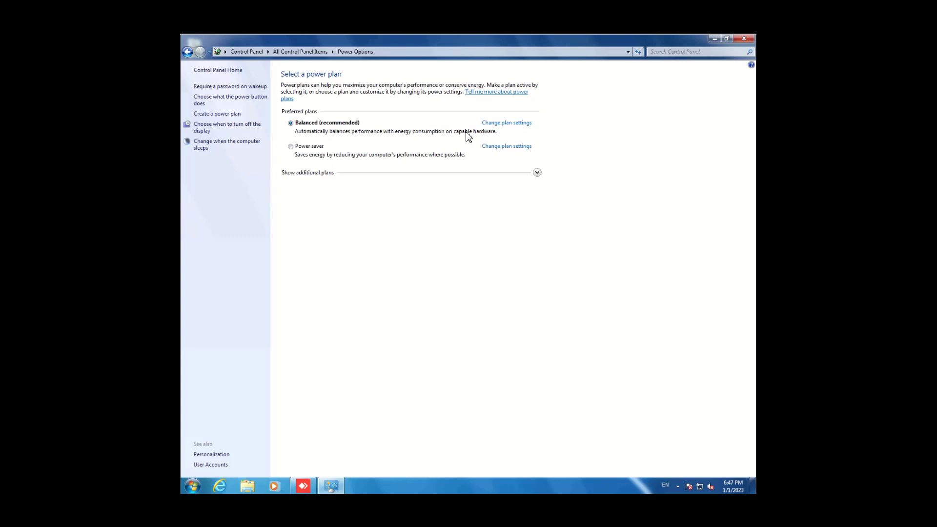
- Set the Balanced plan's display turn-off to 25 minutes, keeping sleep at Never
click(502, 125)
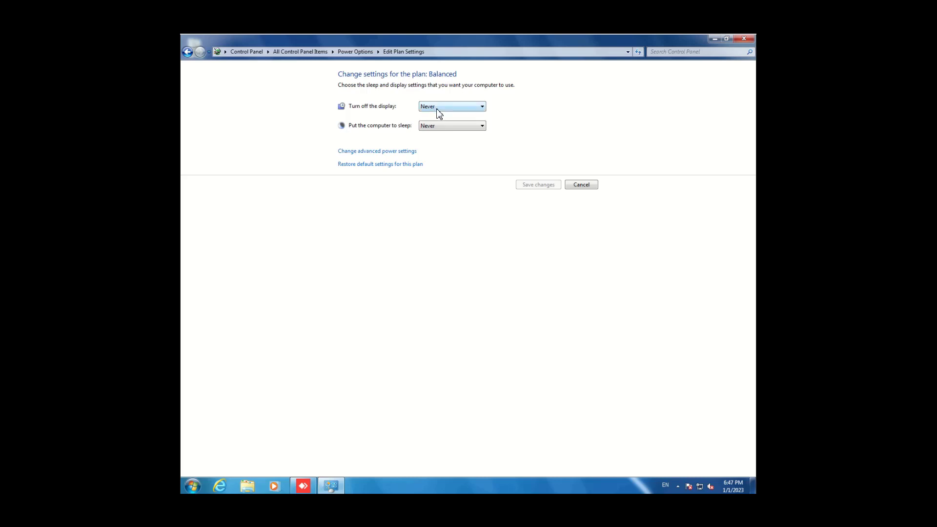
click(467, 113)
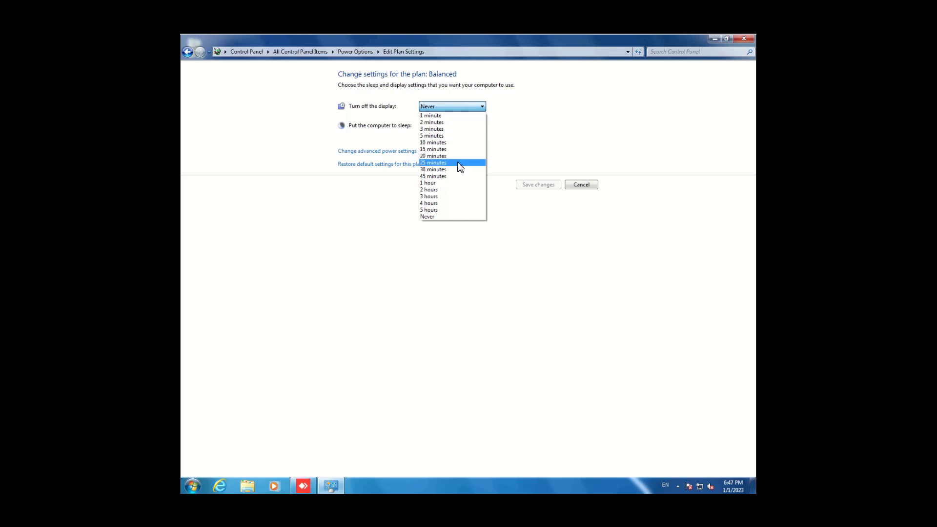
click(523, 134)
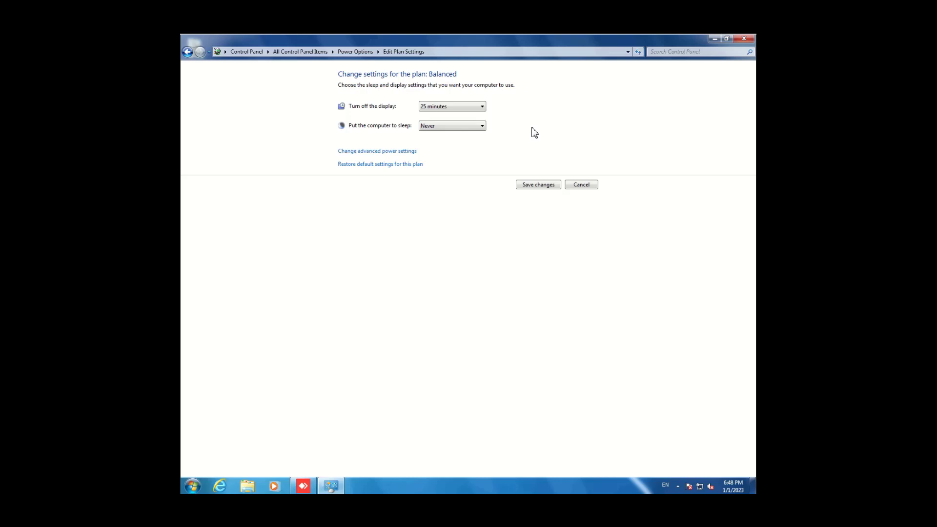
click(464, 128)
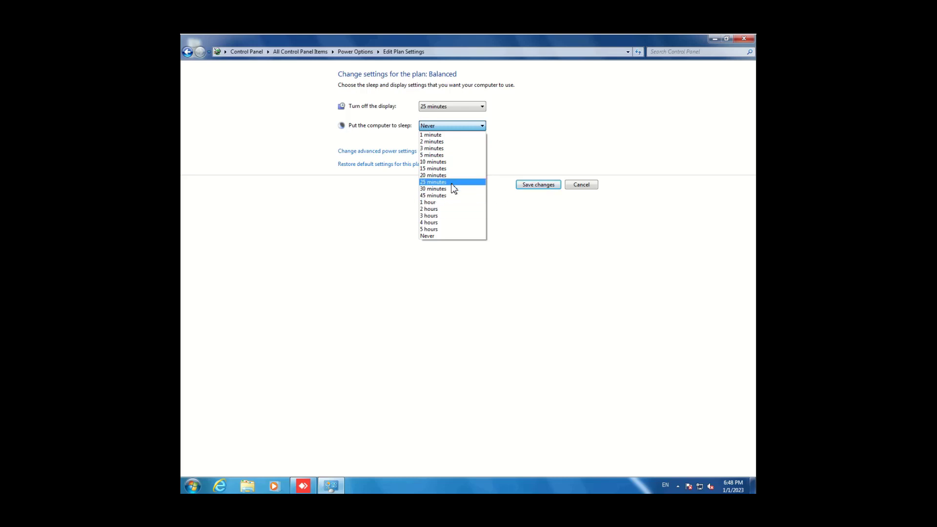
click(525, 151)
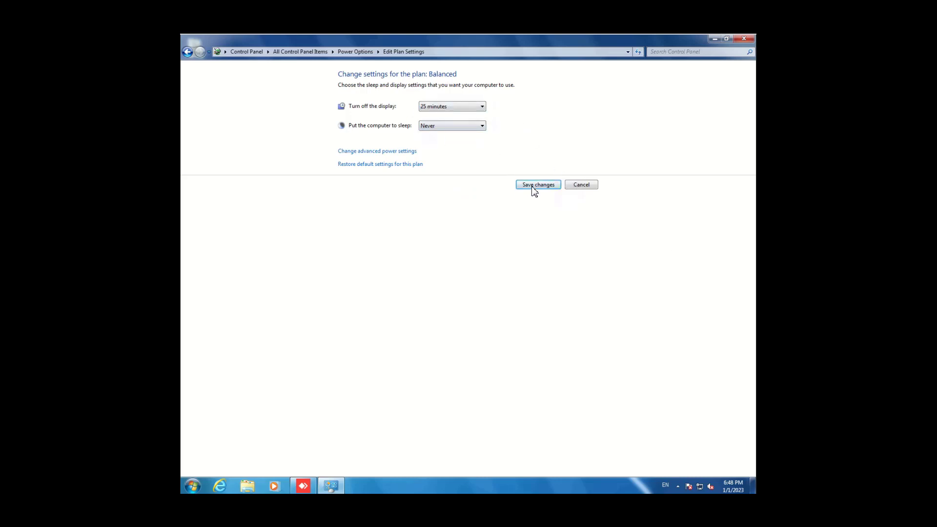
click(351, 153)
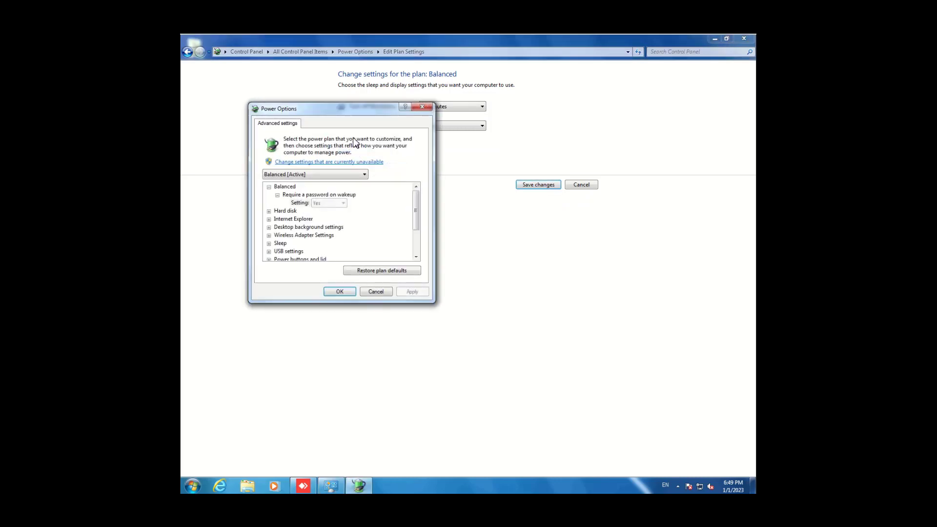
drag(348, 115, 337, 56)
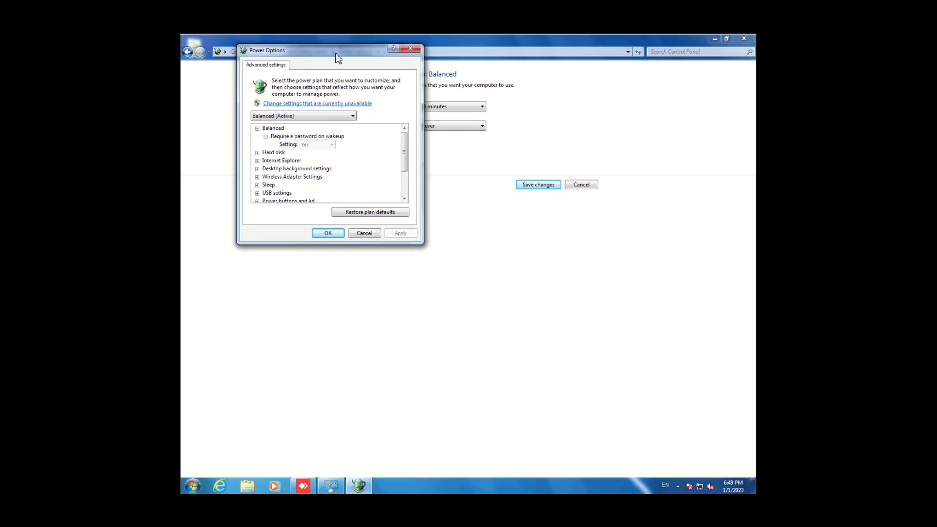
click(316, 146)
click(314, 104)
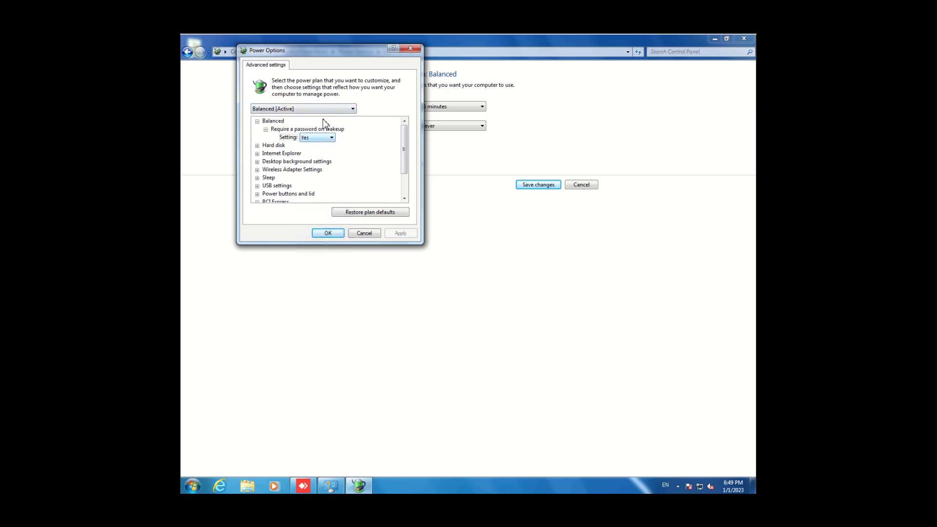
click(331, 139)
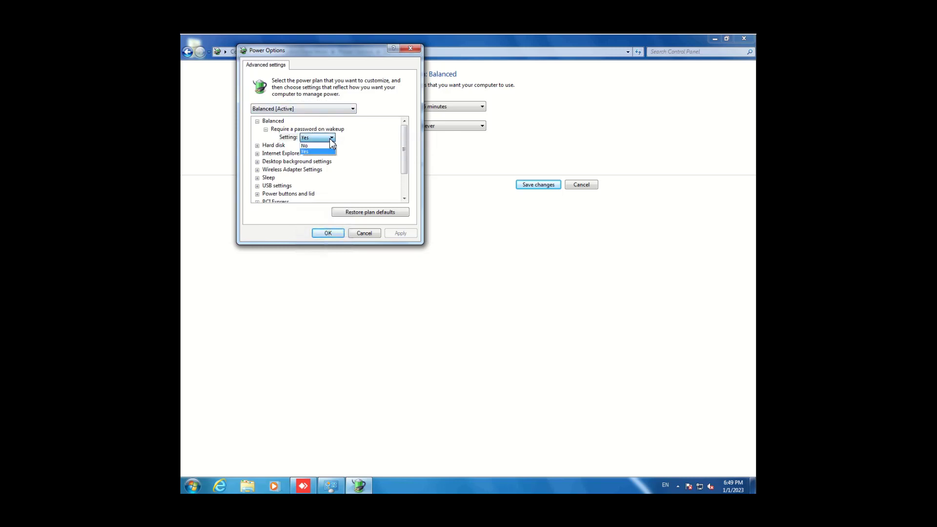
click(358, 148)
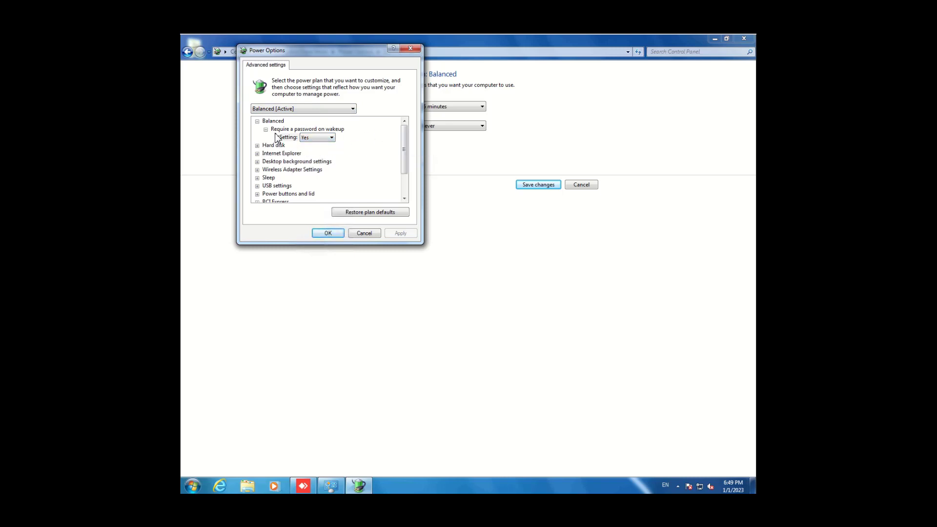
click(257, 146)
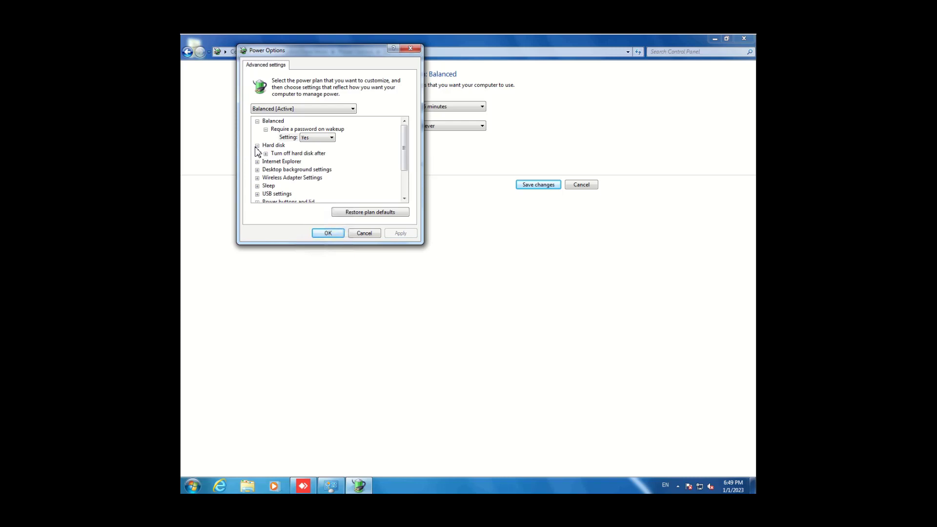
click(265, 154)
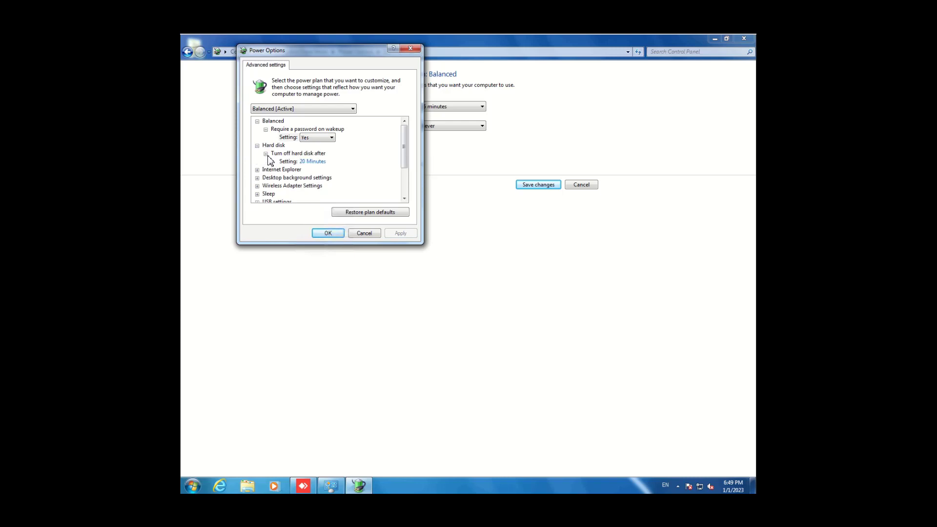
click(322, 161)
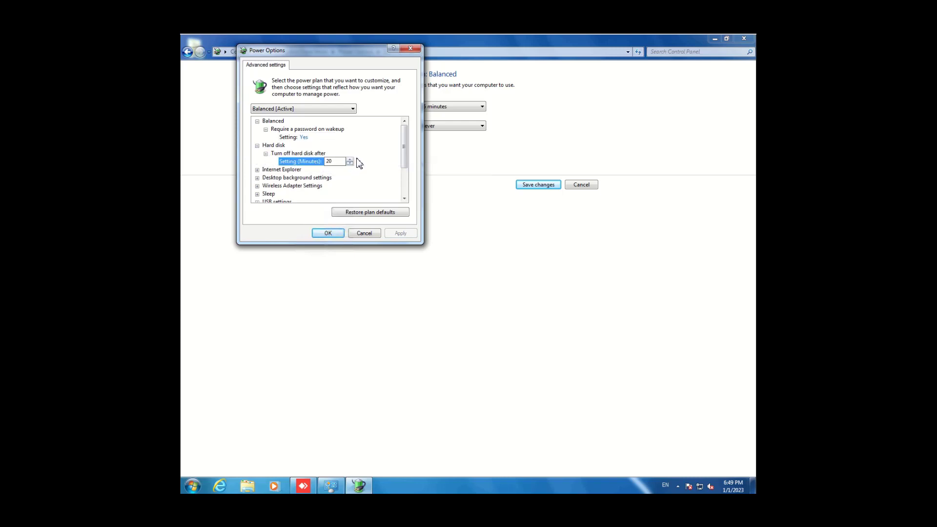
scroll(279, 168, down, 1)
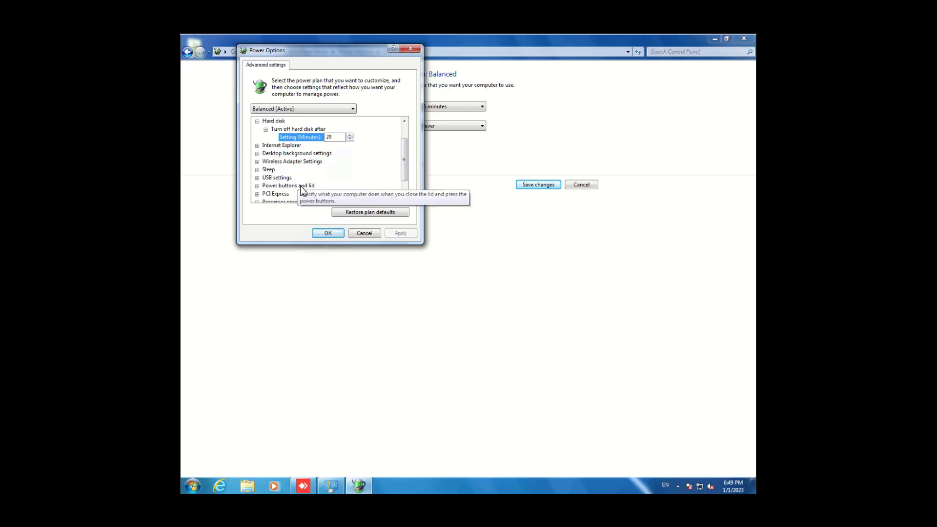
scroll(303, 176, down, 1)
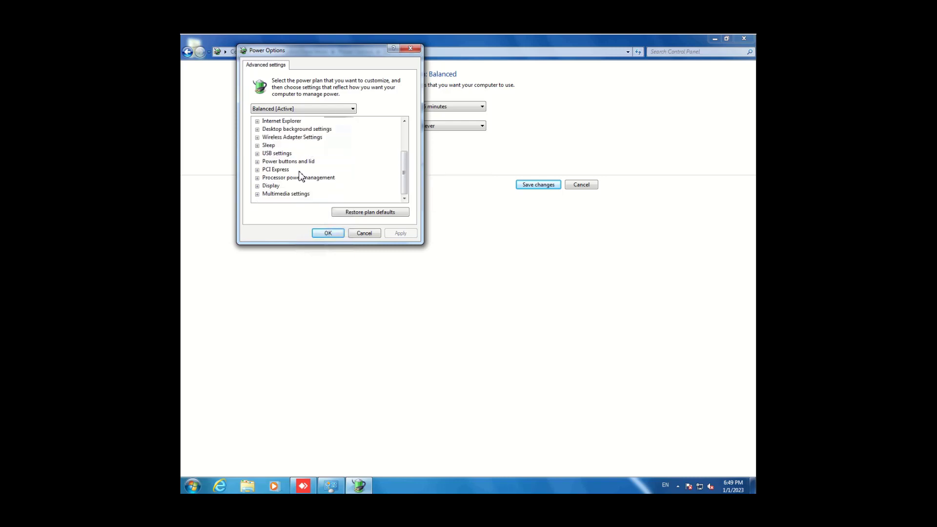
double_click(273, 186)
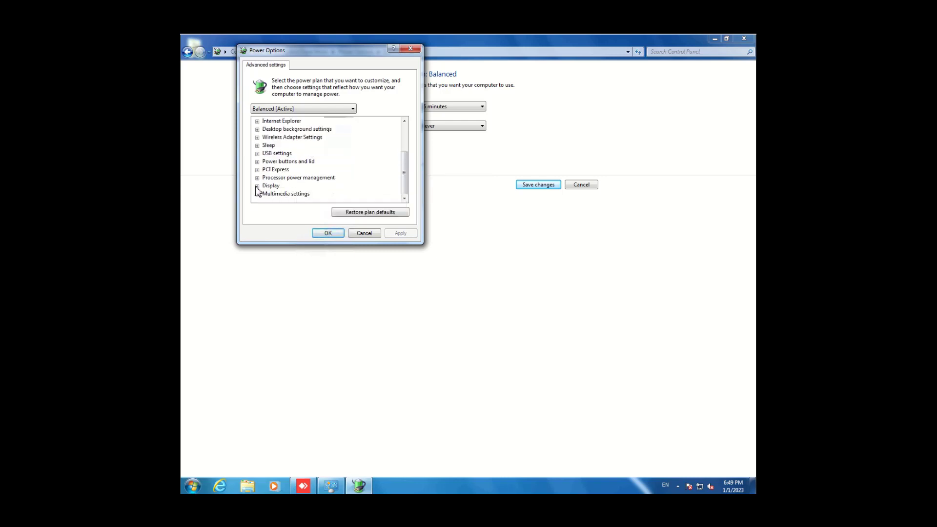
double_click(293, 186)
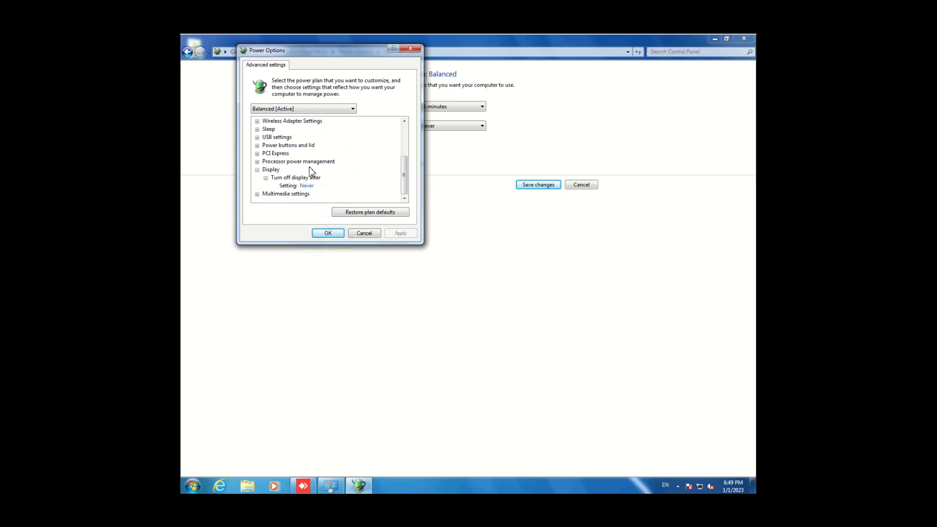
click(307, 187)
click(364, 233)
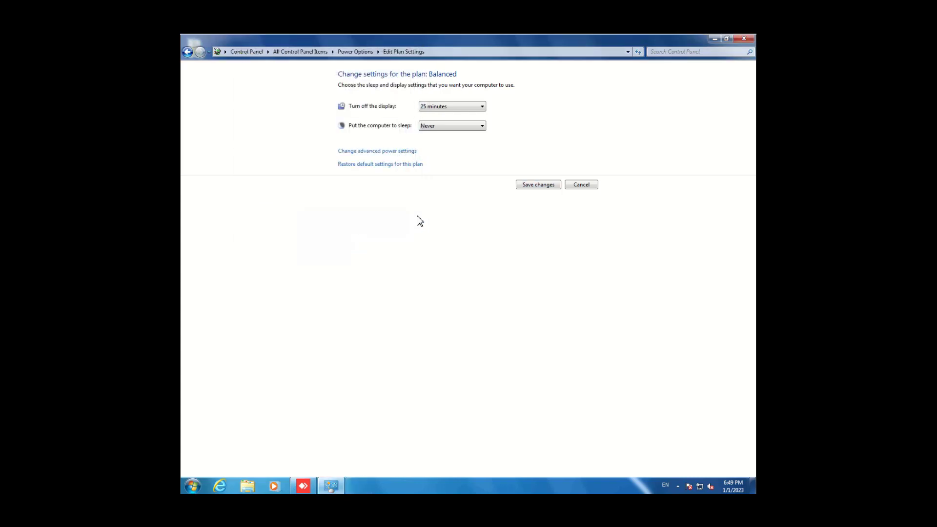
- Cancel the Balanced edits and view Power saver's settings without changing them
click(582, 186)
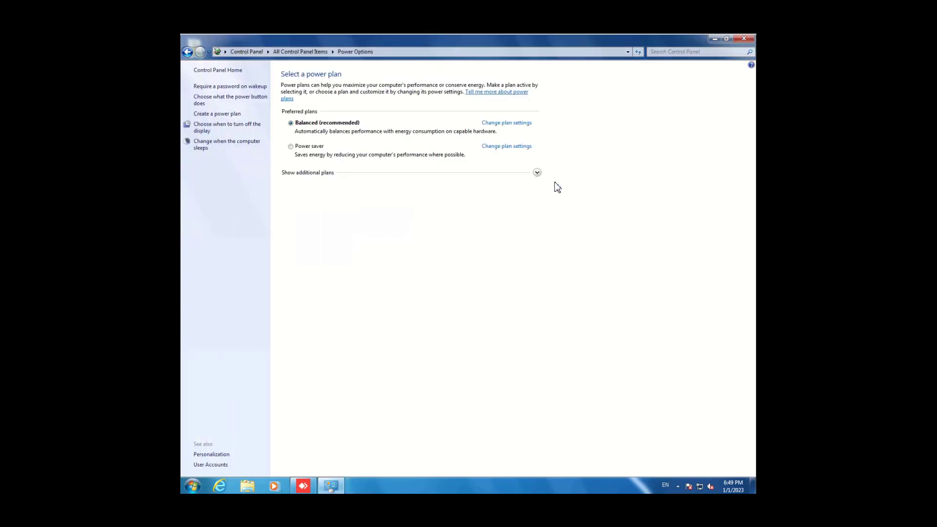
click(518, 153)
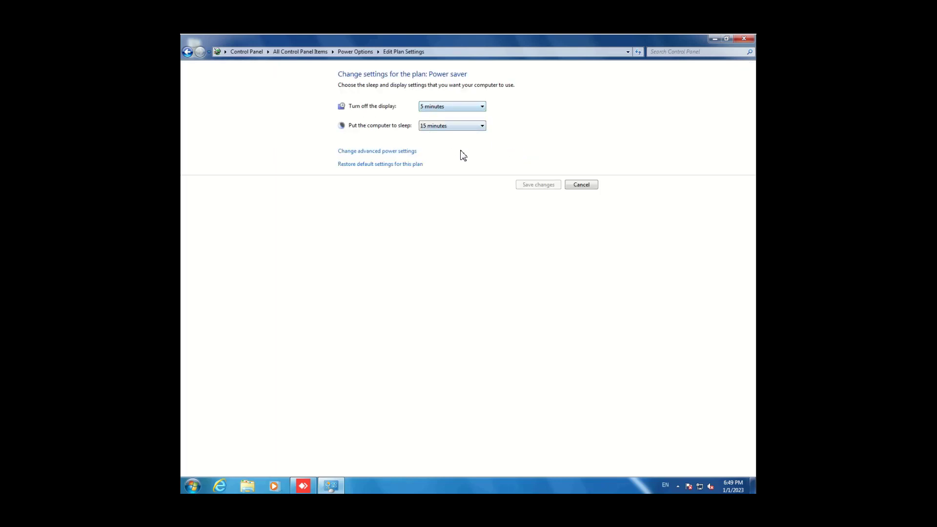
click(579, 184)
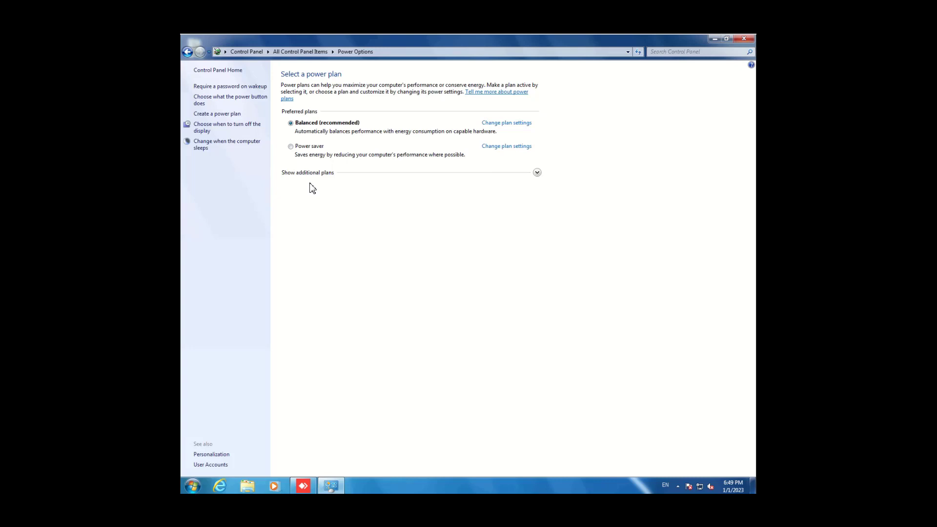
- Start a new plan based on High performance named 'High Performance-1', fixing the duplicate-name error
click(217, 118)
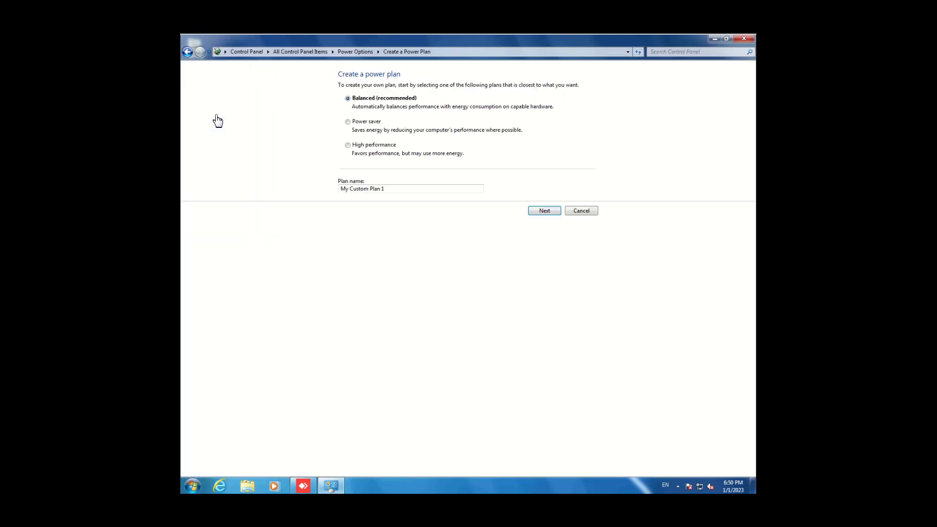
click(402, 191)
key(ctrl+shift+Left)
key(ctrl+shift+Left)
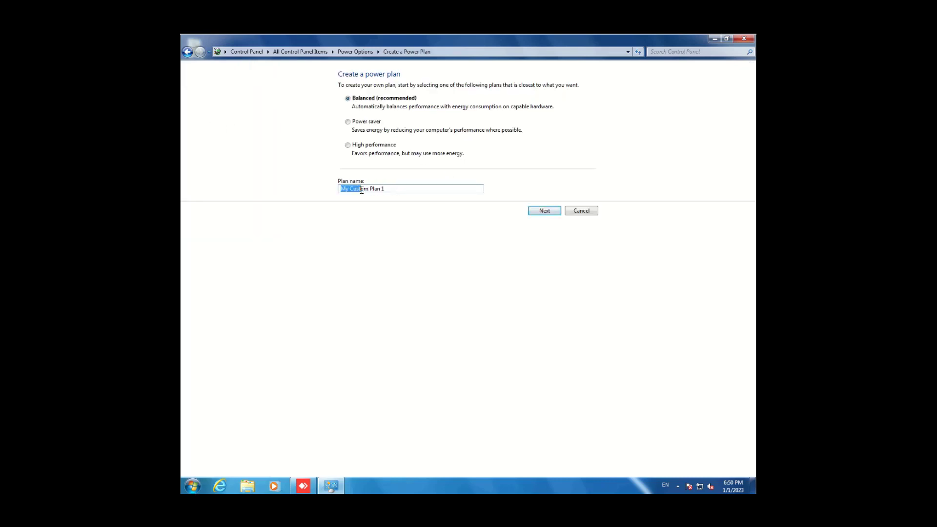
key(shift+End)
text(High Performa)
click(364, 147)
click(548, 214)
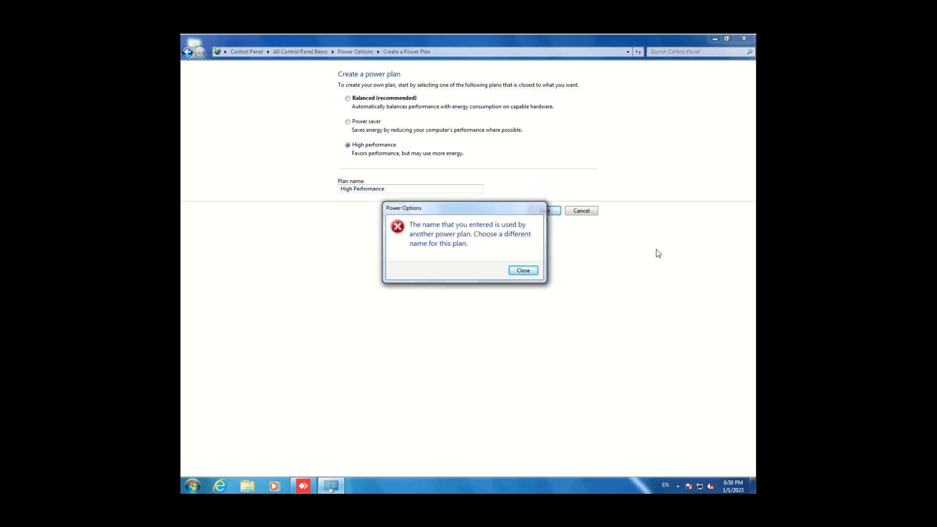
key(Return)
text(-1)
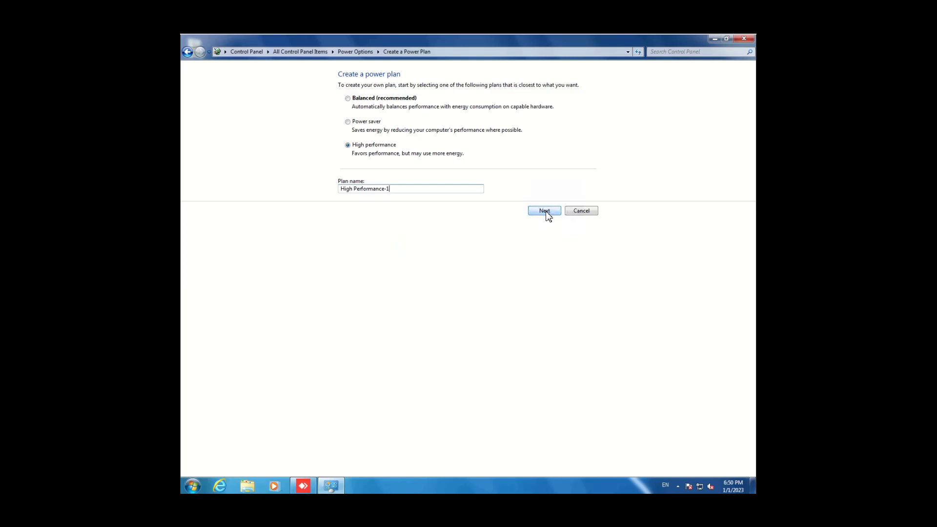
click(546, 212)
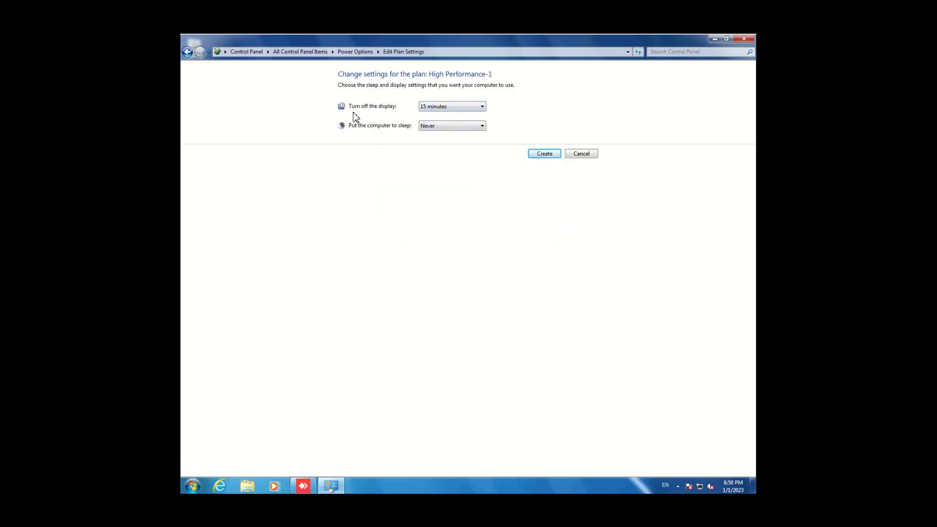
- Choose display off at 10 minutes and sleep at 30 minutes, then create High Performance-1
click(445, 112)
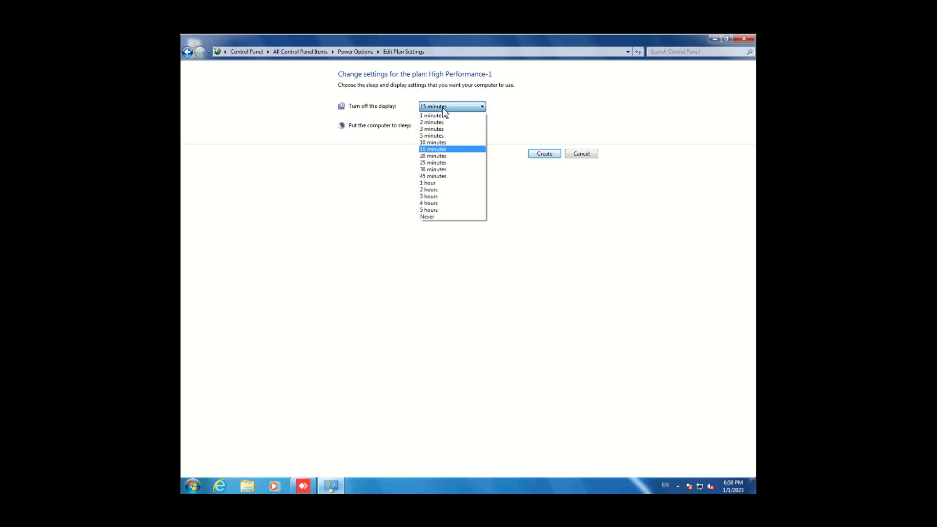
click(432, 143)
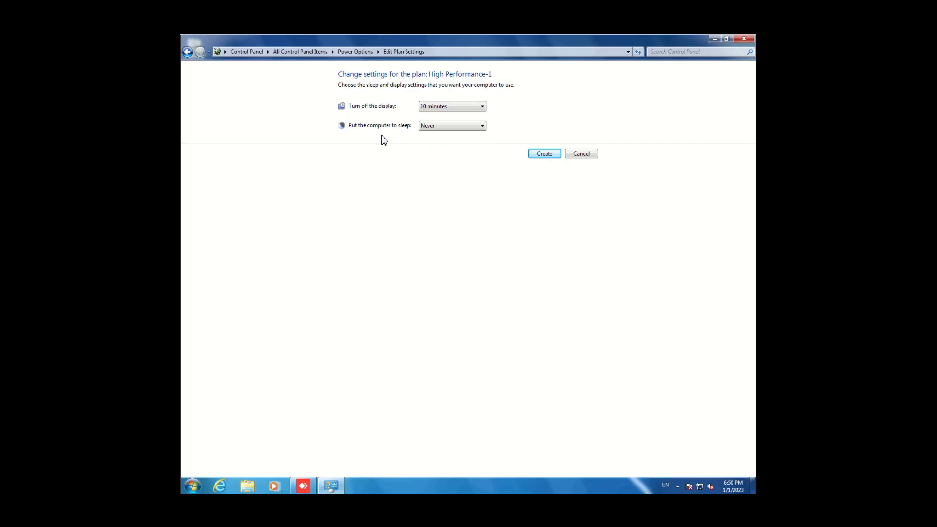
click(449, 128)
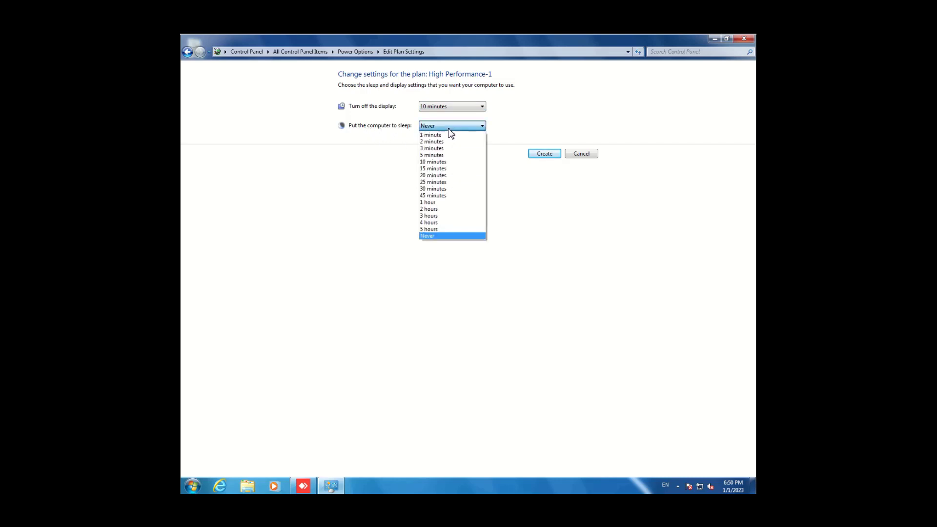
click(446, 189)
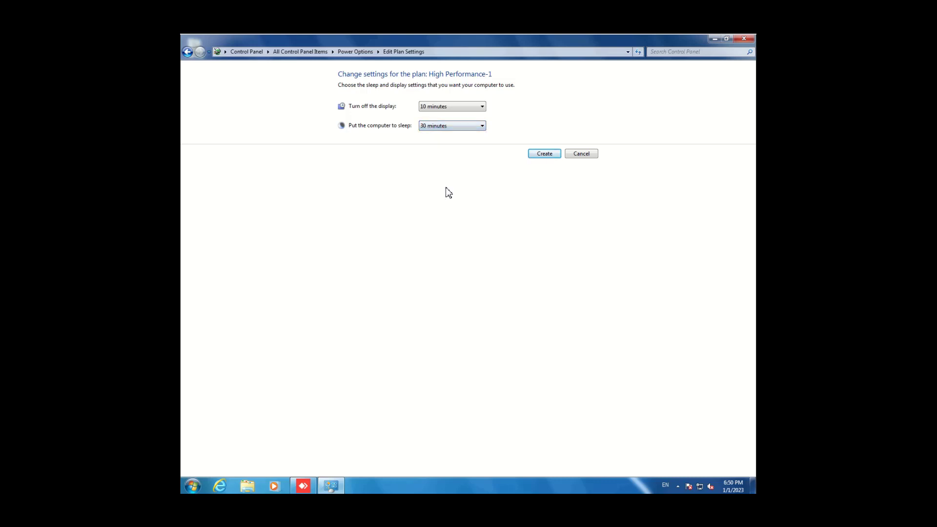
click(545, 155)
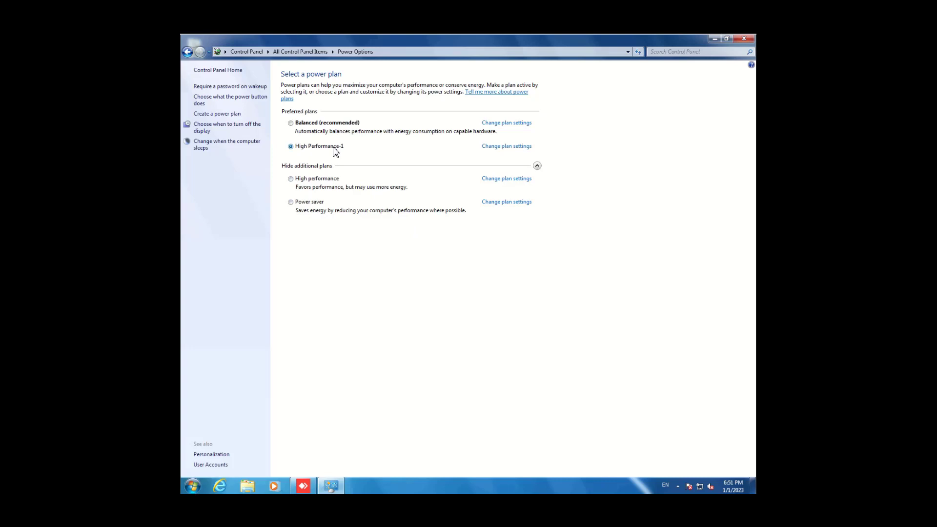
- Open Change plan settings for the High Performance-1 plan
click(506, 147)
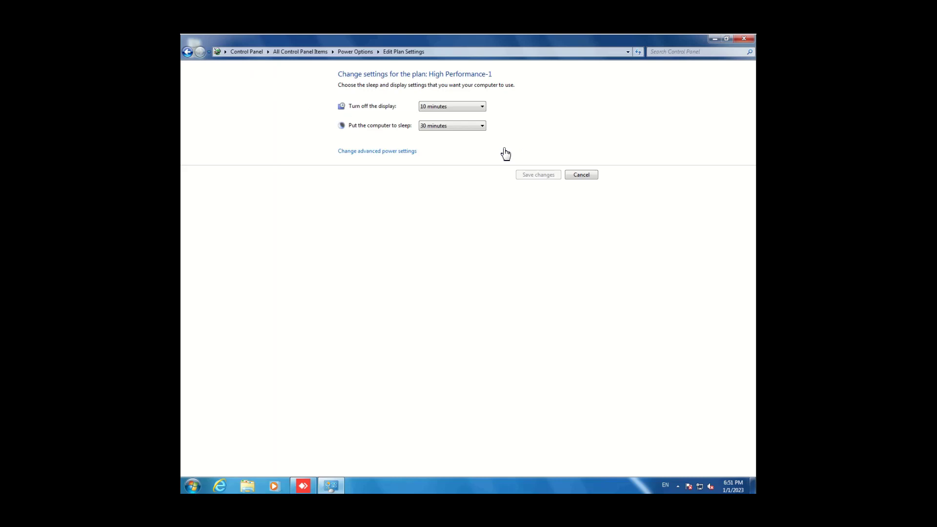
- In advanced power settings, set Require a password on wakeup to No
click(371, 152)
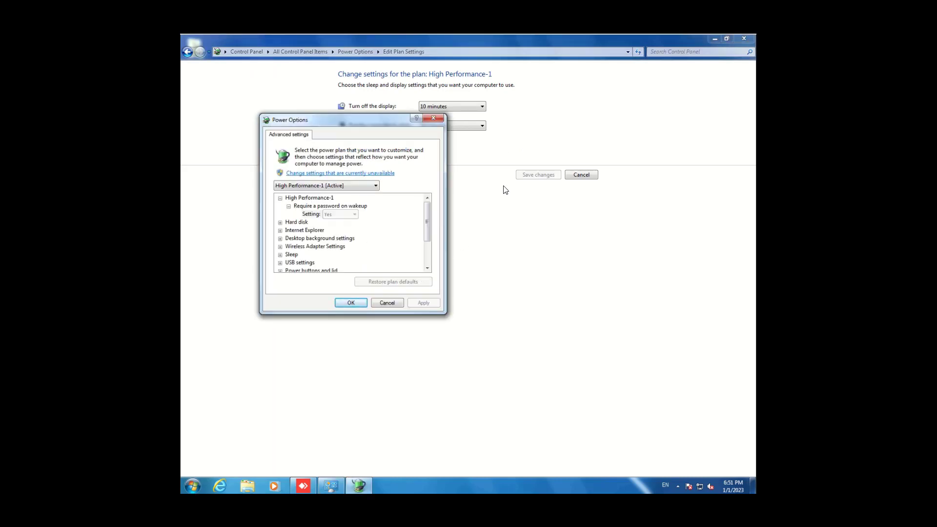
click(340, 175)
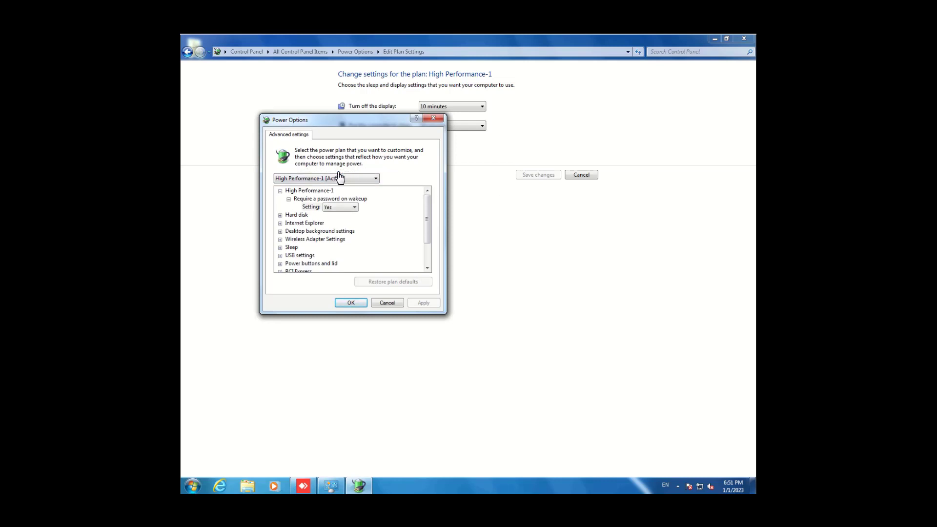
click(349, 207)
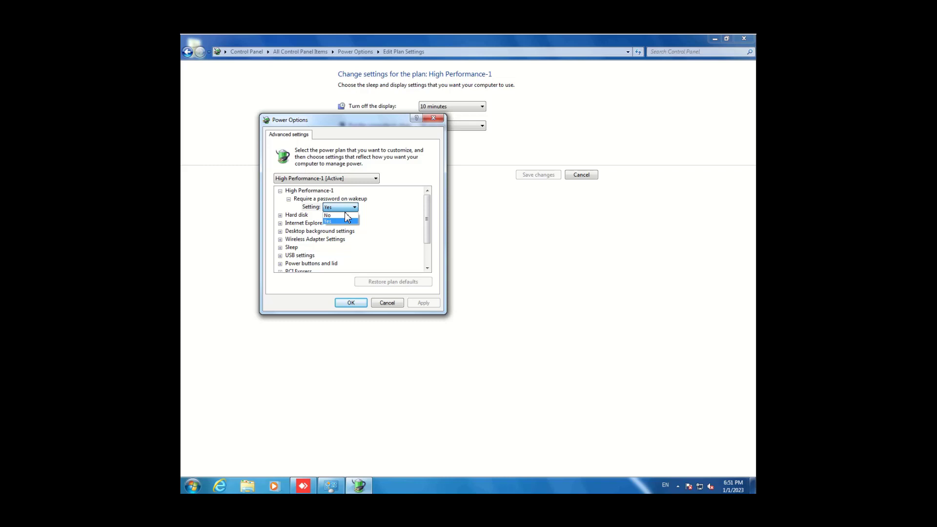
click(335, 215)
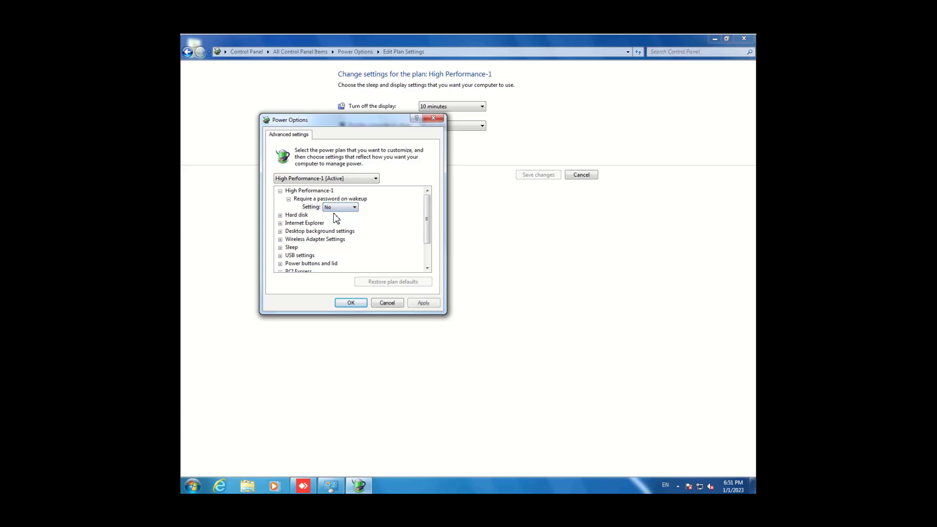
- Set the hard disk to turn off after 30 minutes
click(280, 216)
click(288, 223)
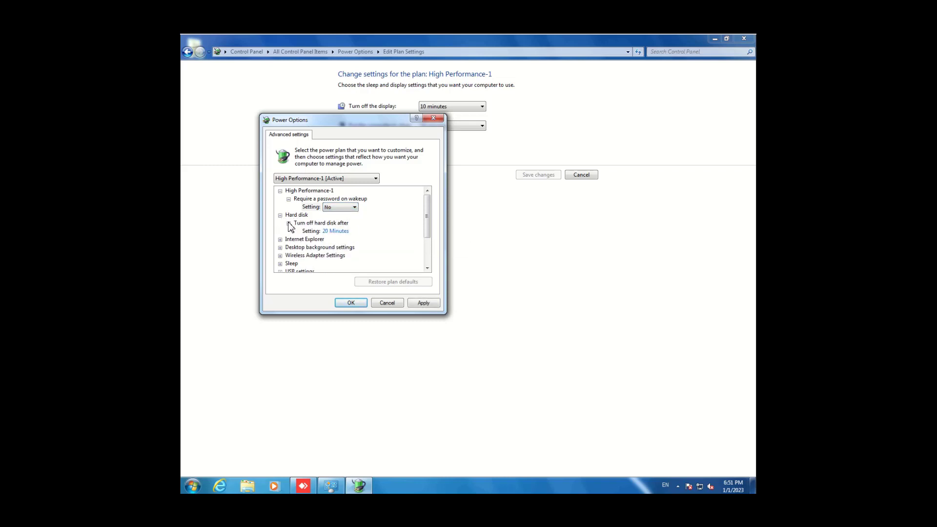
click(317, 232)
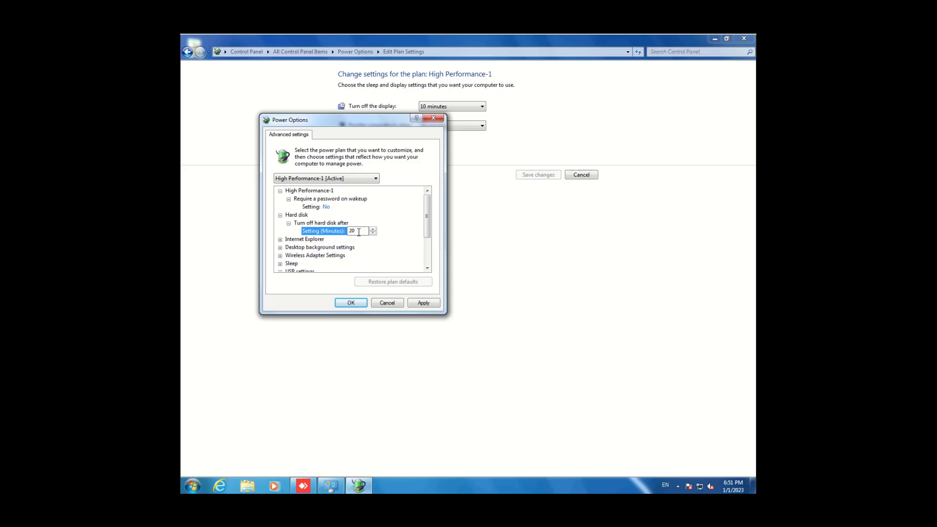
drag(359, 232, 341, 233)
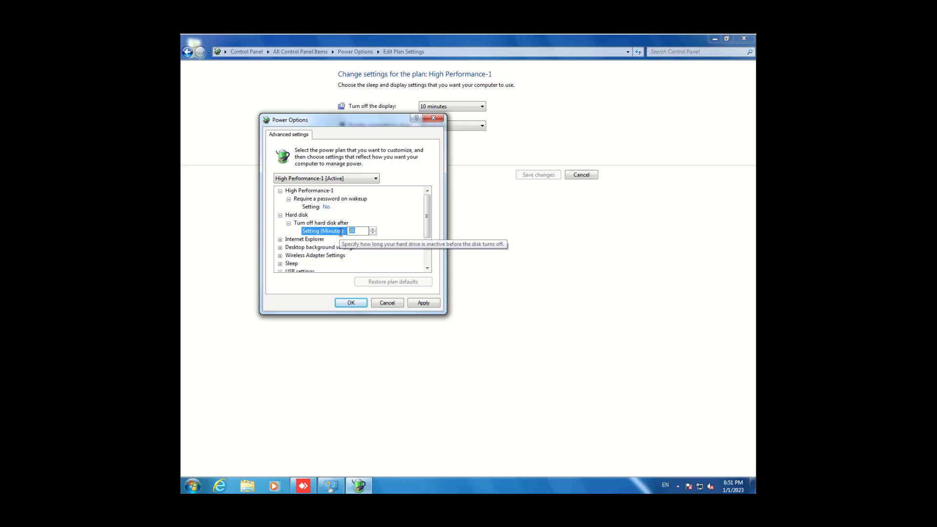
text(30)
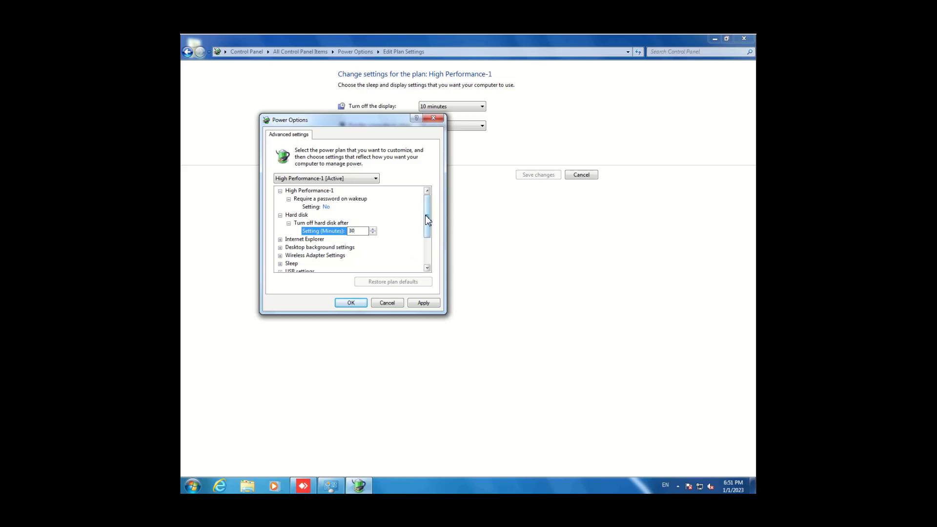
drag(428, 217, 428, 252)
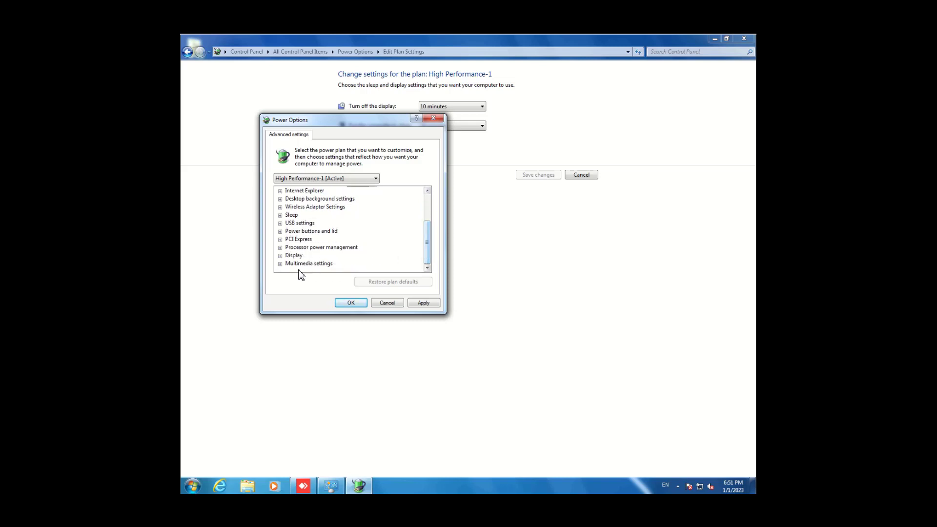
- Change the display turn-off to 05 minutes and apply the advanced settings
click(281, 255)
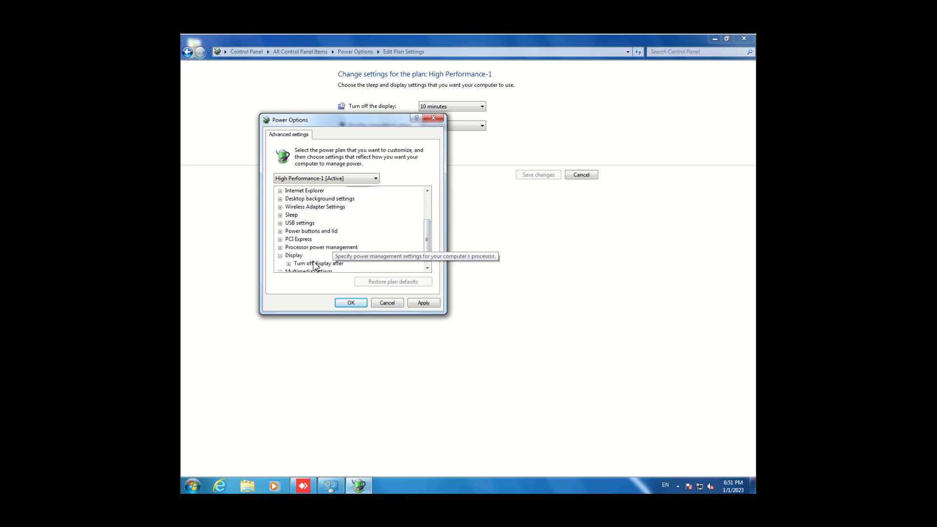
click(289, 264)
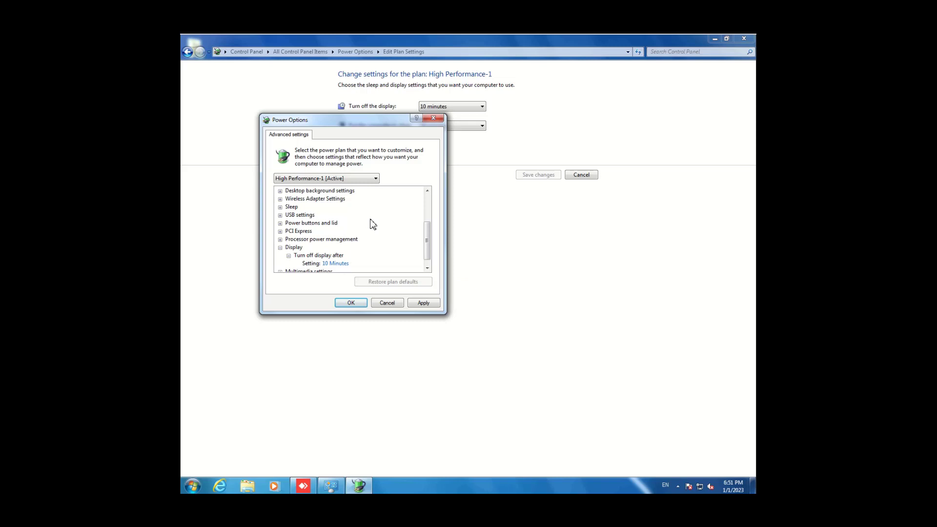
click(343, 264)
drag(357, 263, 350, 264)
text(0)
click(421, 303)
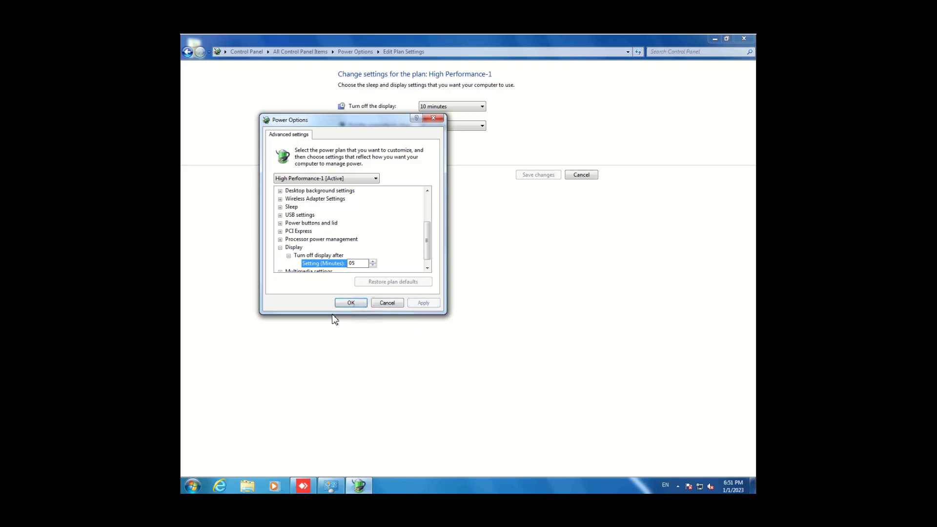
- Close the advanced settings with OK and go back to the power plan list
click(351, 303)
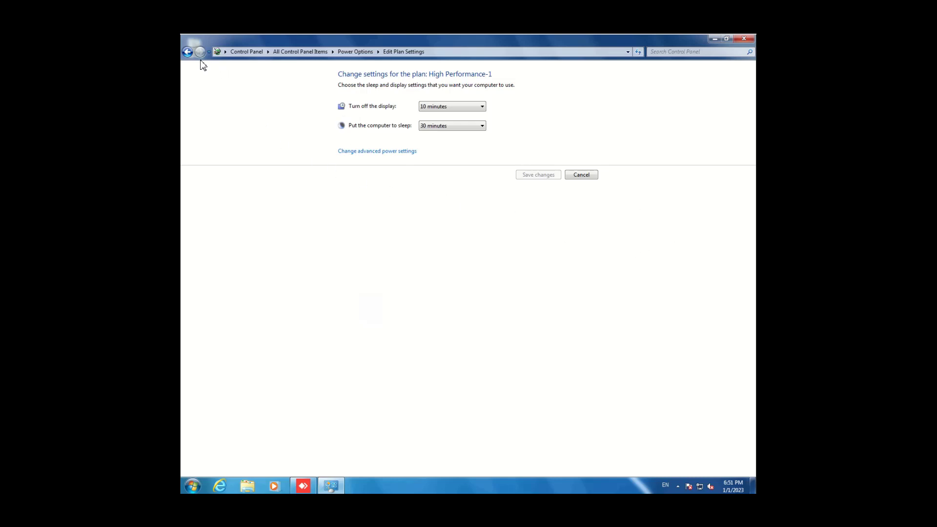
click(188, 53)
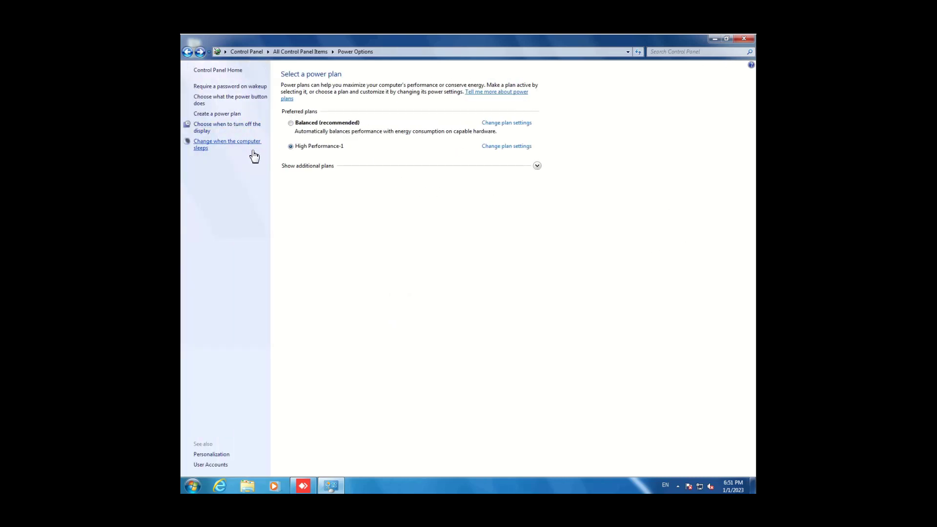